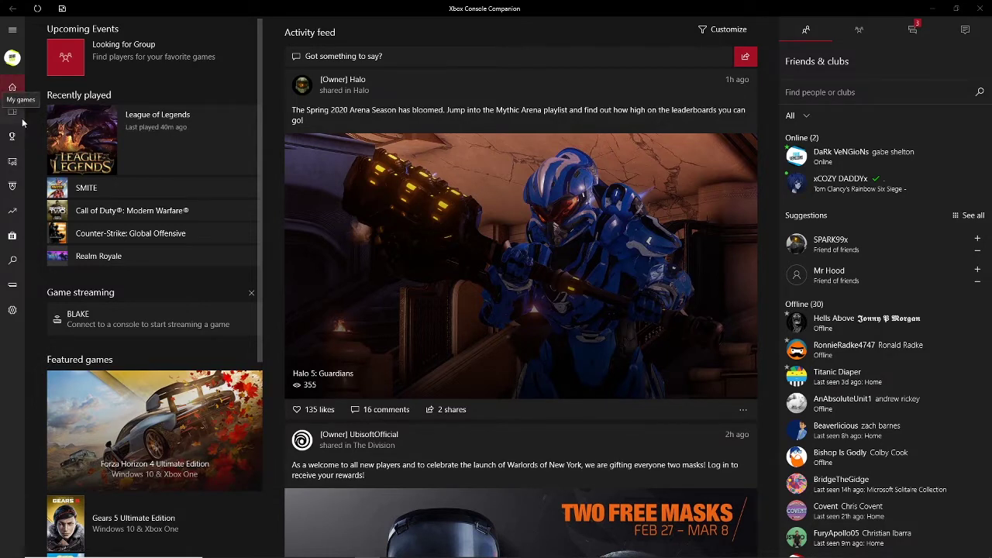
Connect Xbox Console Companion to the listed Xbox One console
click(14, 286)
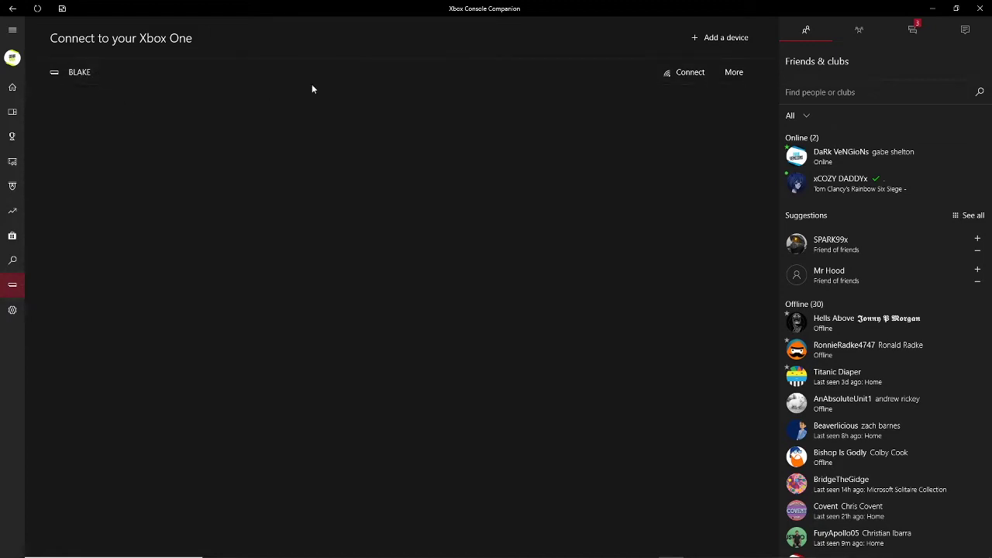
click(686, 72)
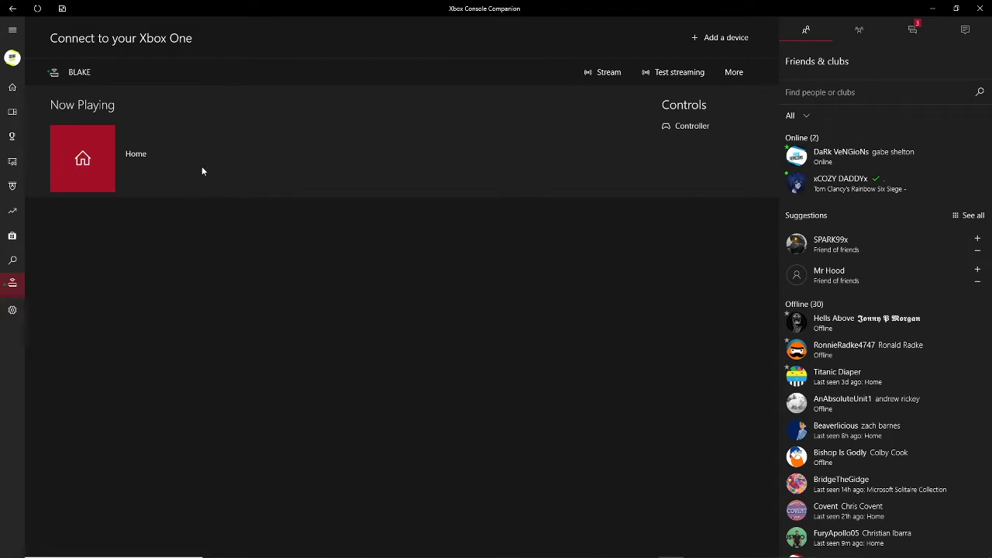
Stream the console to the PC, continuing past the no-controllers-attached warning
click(609, 76)
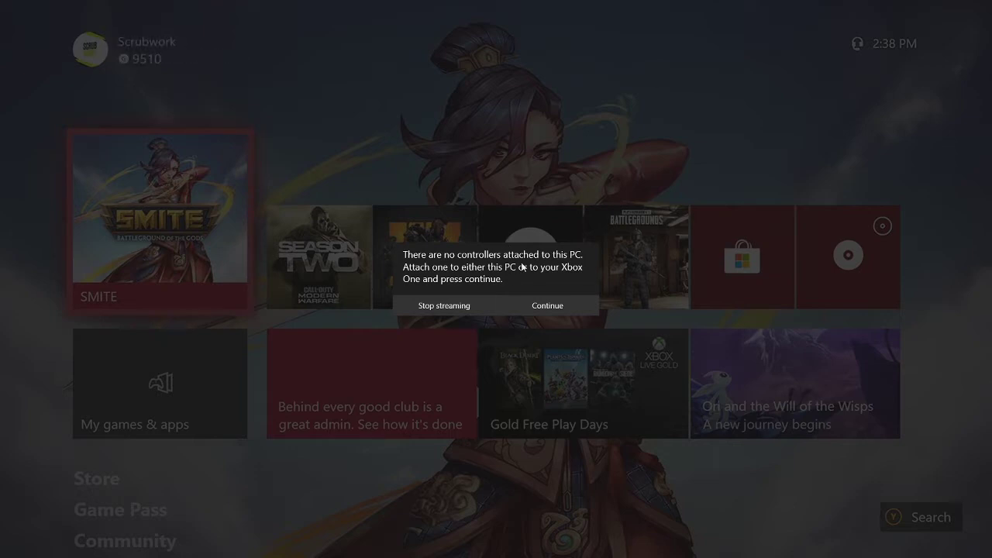
click(547, 306)
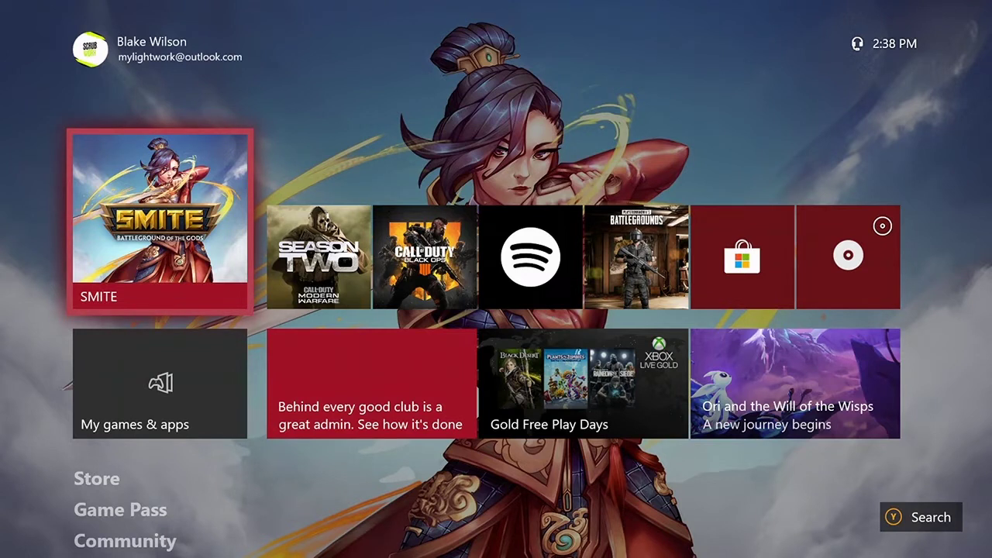
Move focus down and up on the streamed dashboard to confirm it responds
key(Down)
key(Up)
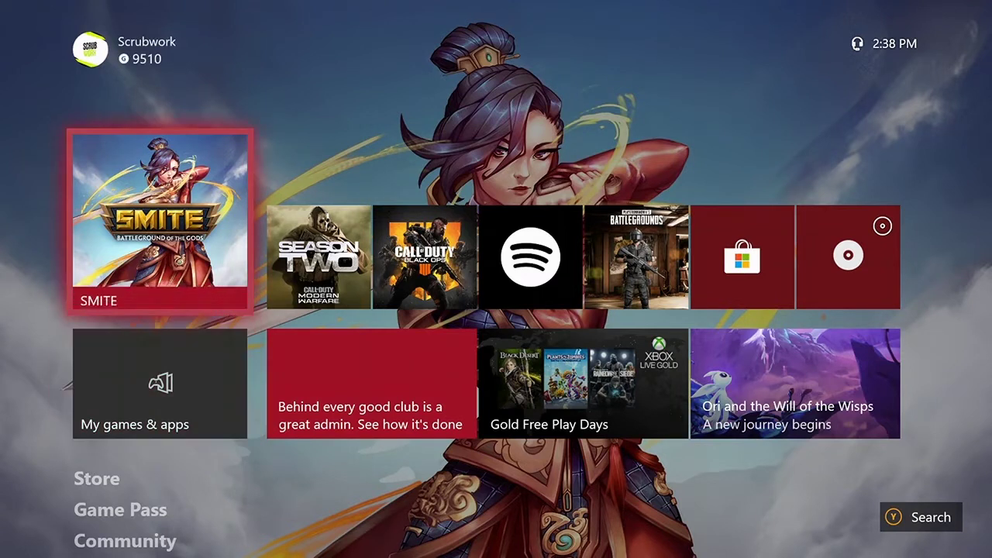
key(Down)
key(Up)
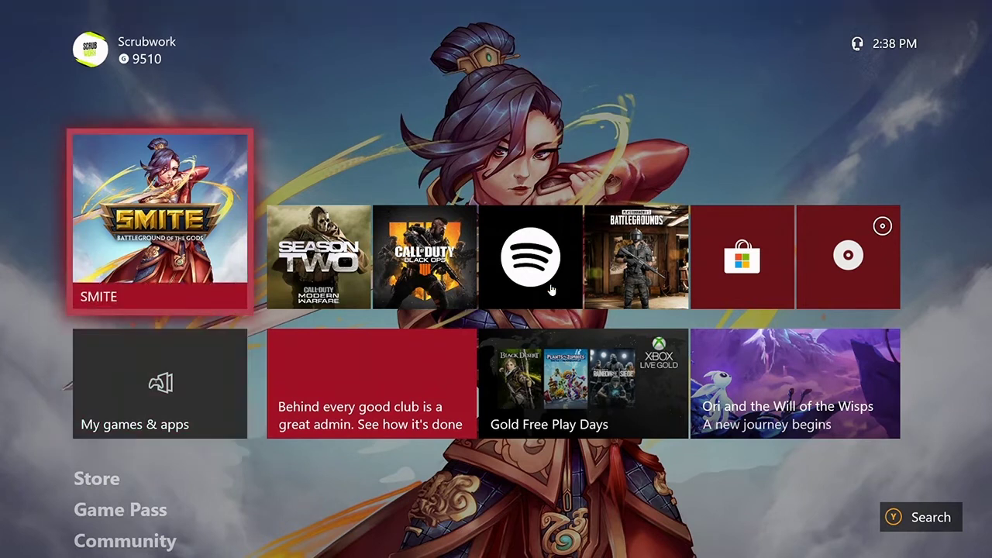
key(Down)
key(Up)
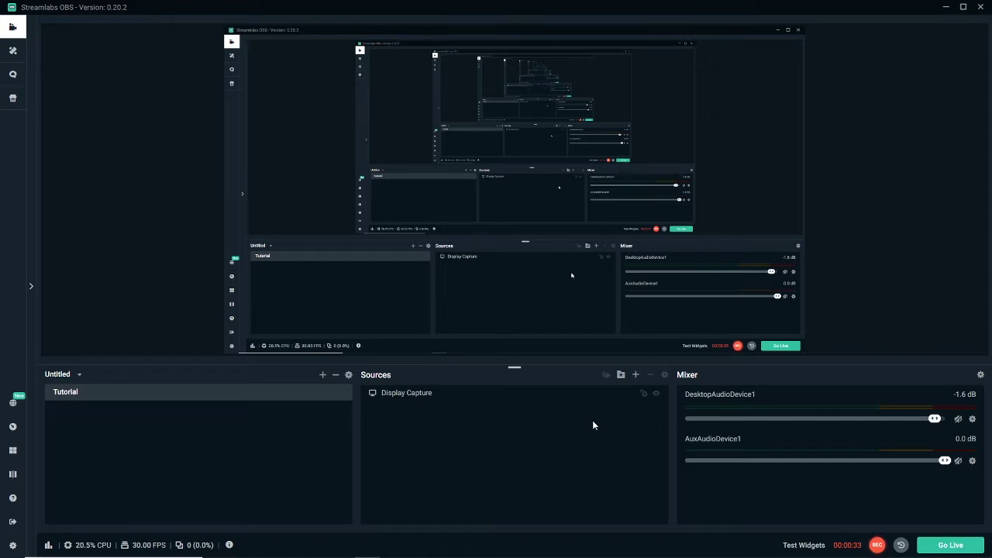
Add a Game Capture source to the scene, naming it 'Game'
click(634, 376)
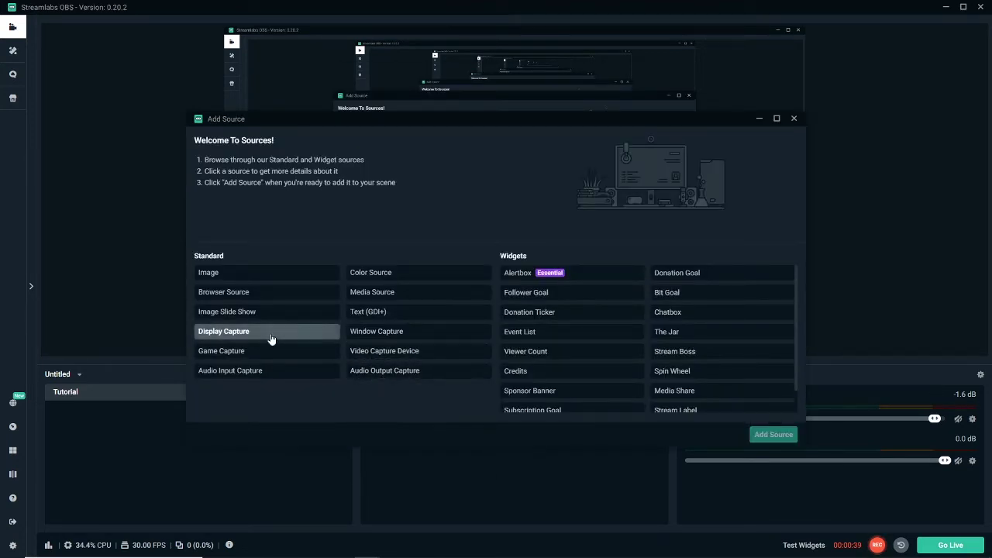
click(266, 352)
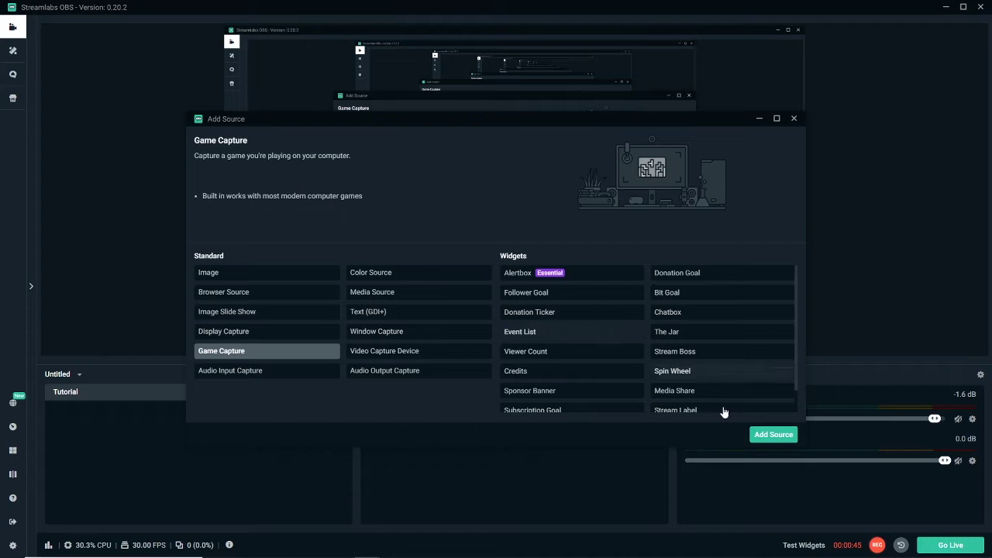
click(774, 435)
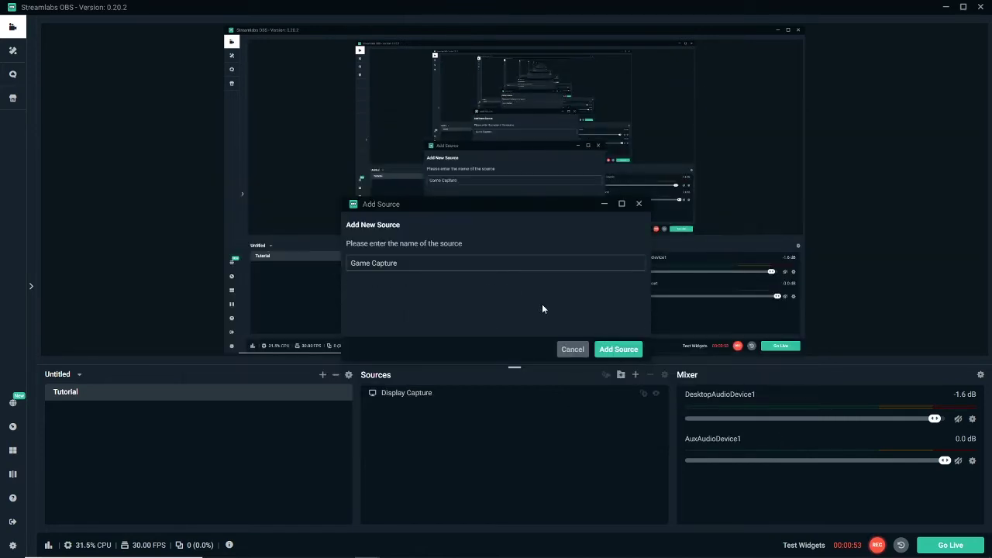
drag(484, 265, 314, 266)
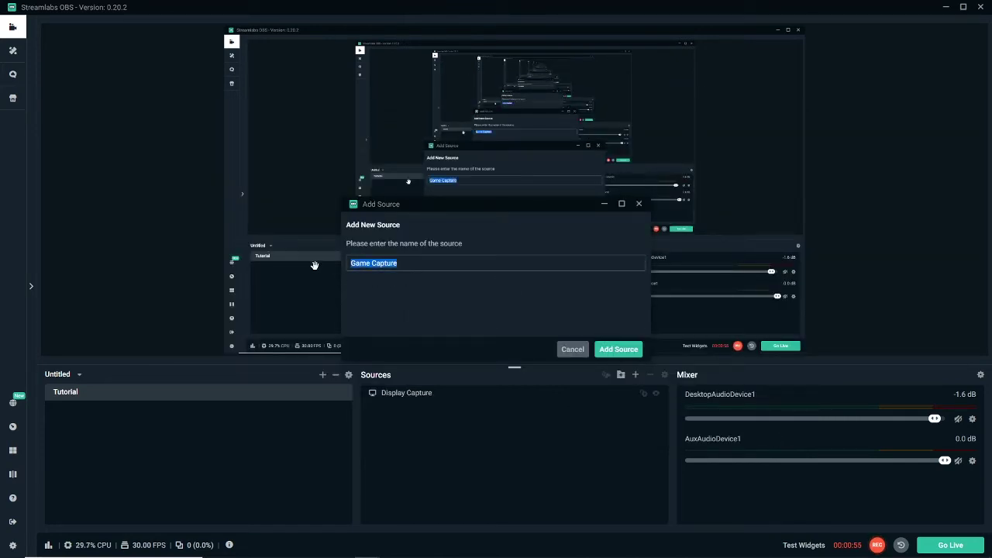
text(Game)
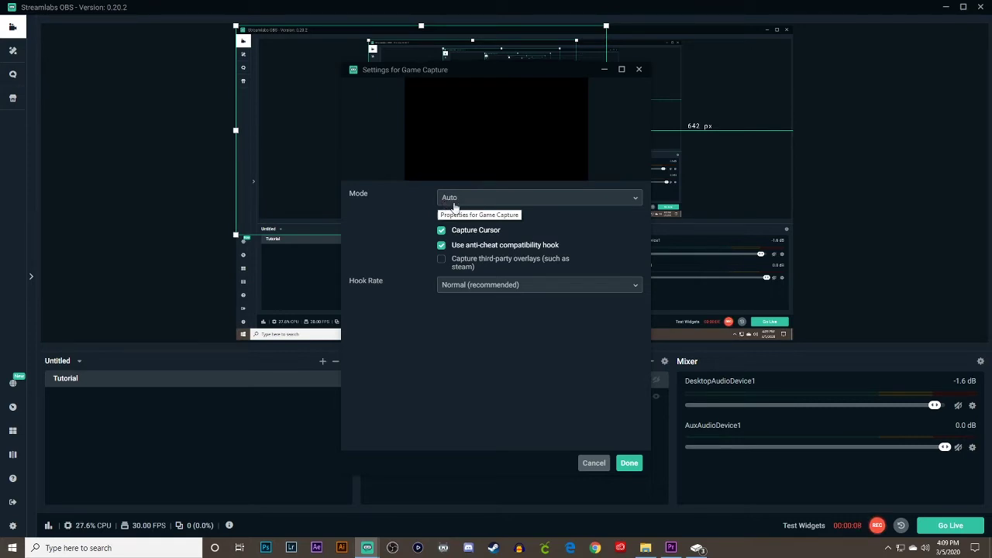
Capture the [XboxApp.exe]: Xbox Console Companion window specifically, force-scaled to 1280x720
click(490, 205)
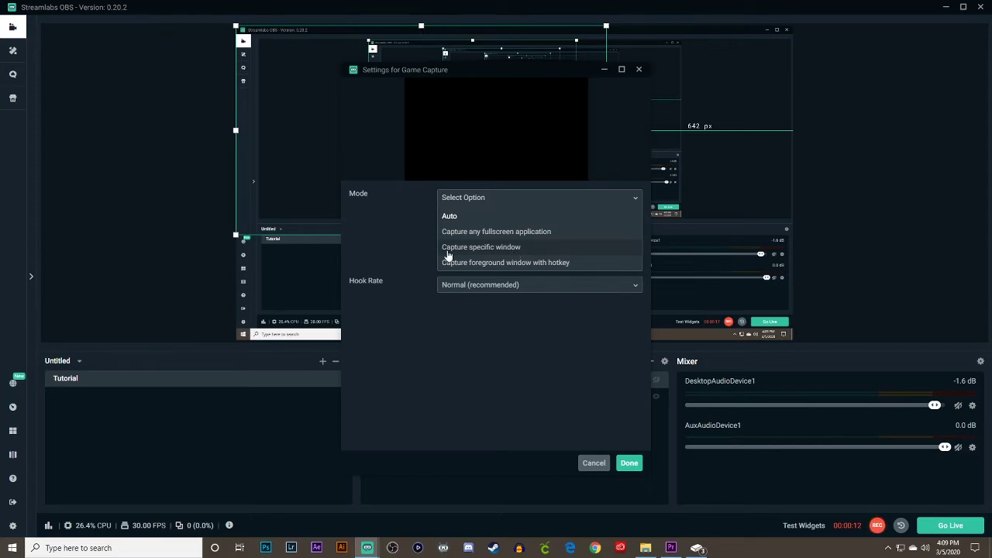
click(504, 250)
click(504, 219)
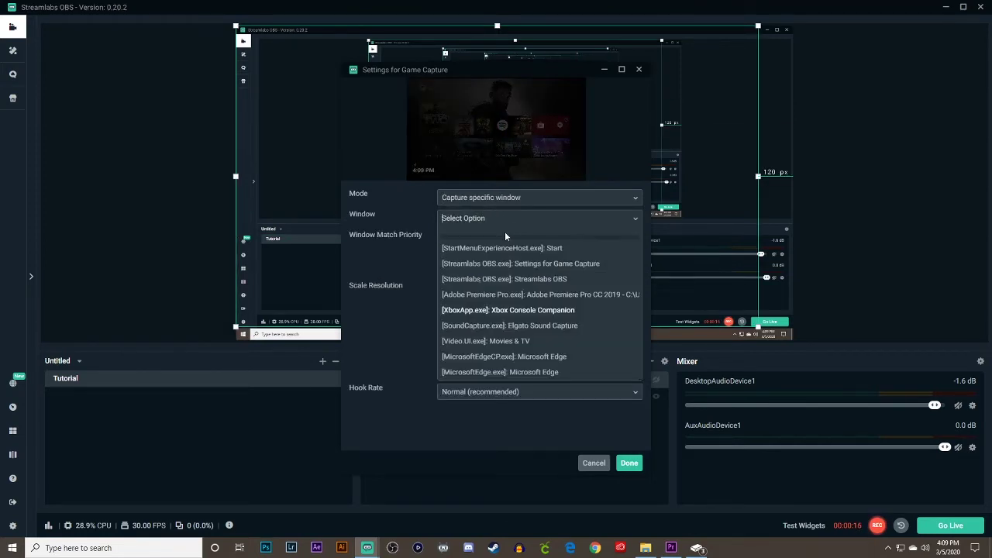
click(530, 311)
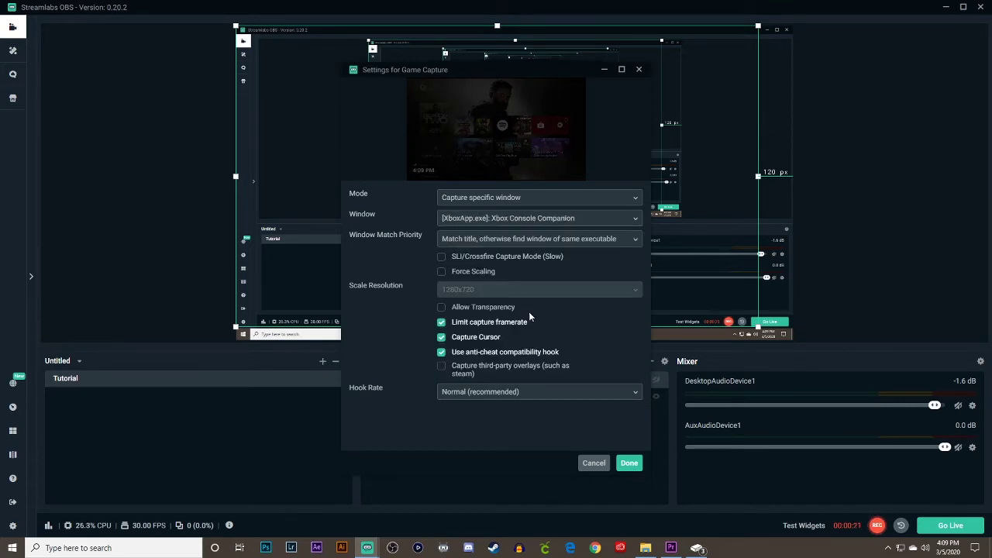
click(442, 275)
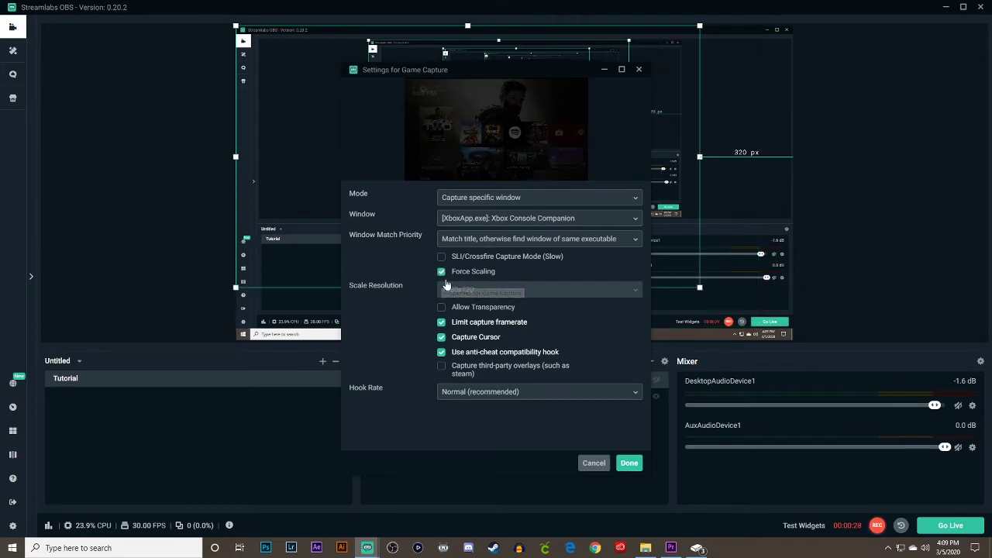
click(462, 292)
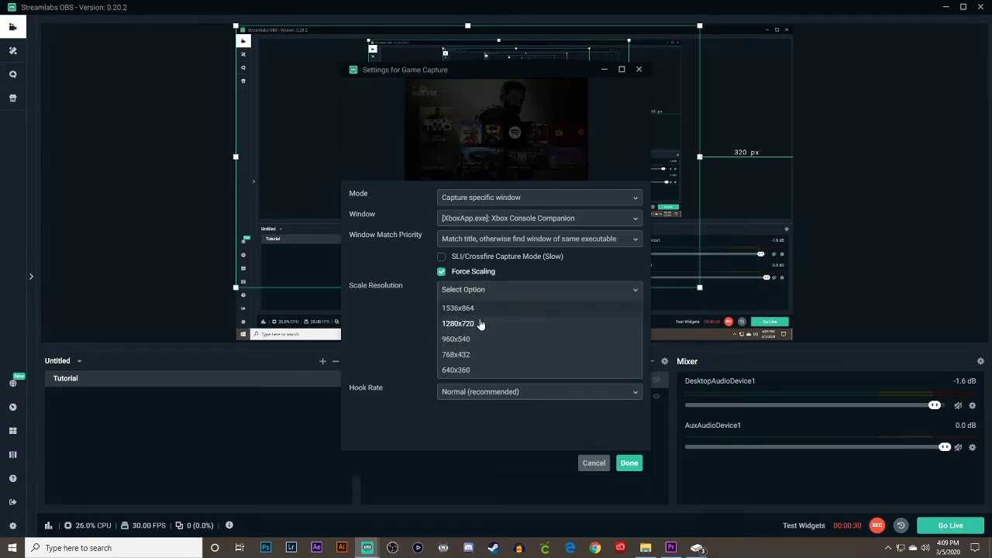
click(479, 325)
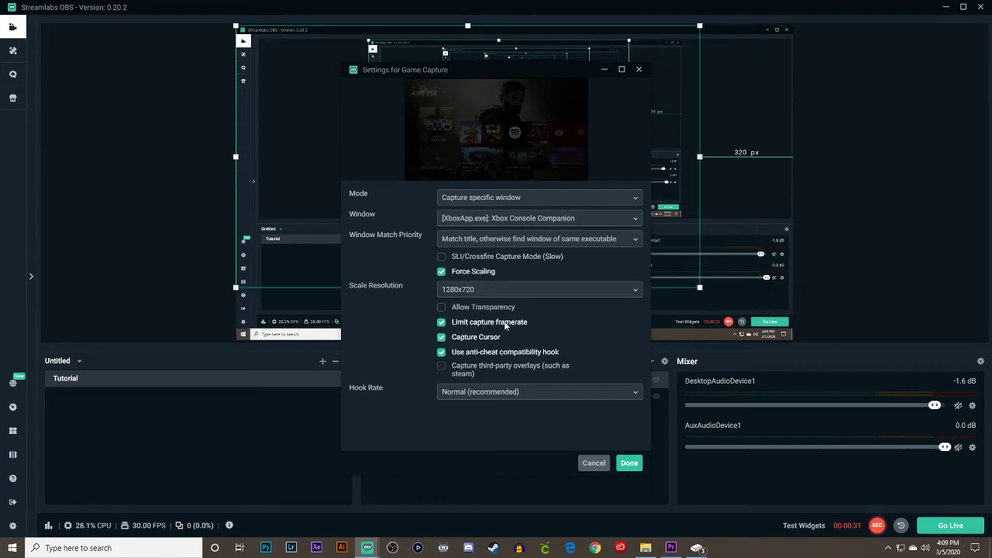
Close the Game Capture properties, make the source visible, and bring up the preview's Transform options
click(628, 463)
click(666, 395)
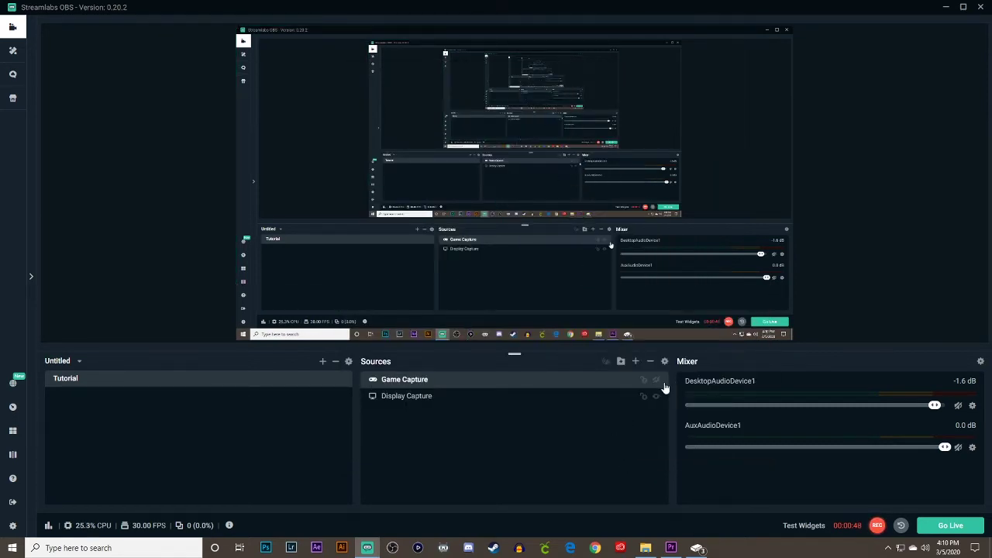
click(656, 381)
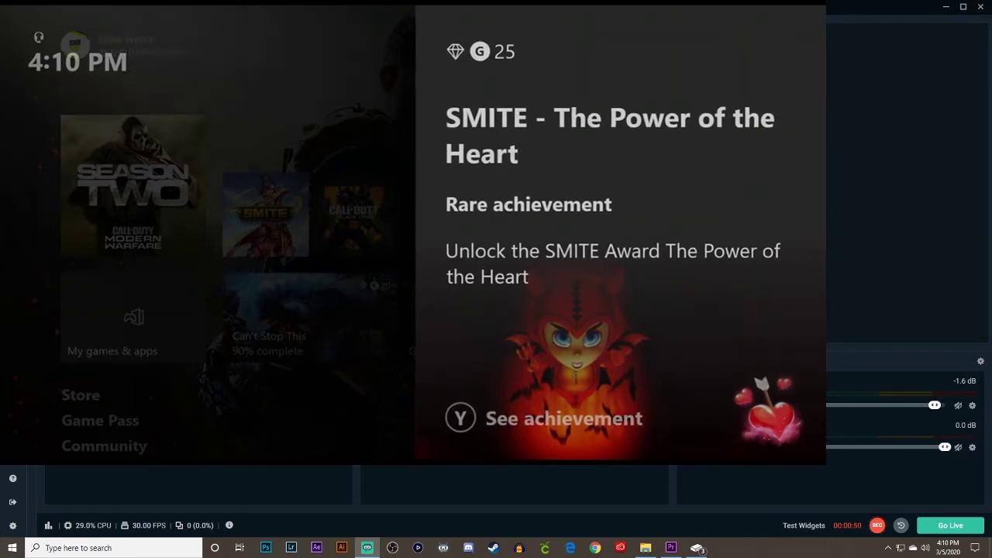
right_click(667, 465)
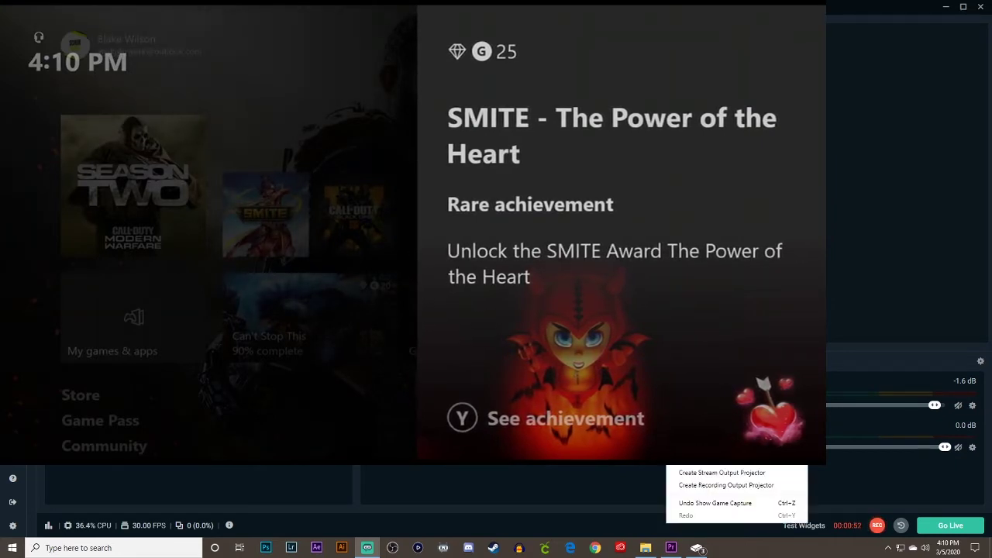
mouse_move(736, 293)
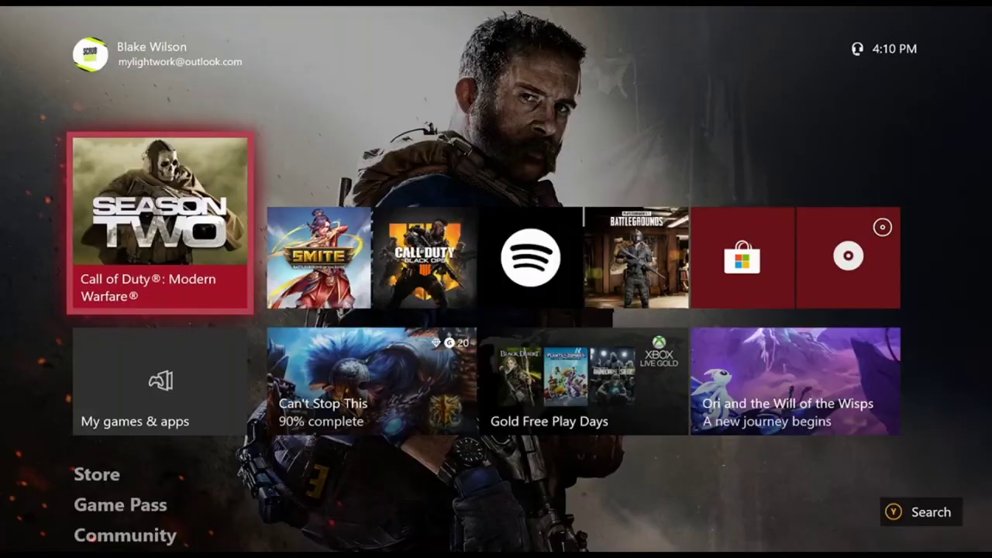
Browse the Xbox home tiles and launch Call of Duty: Modern Warfare from its tile
key(Right)
key(Right)
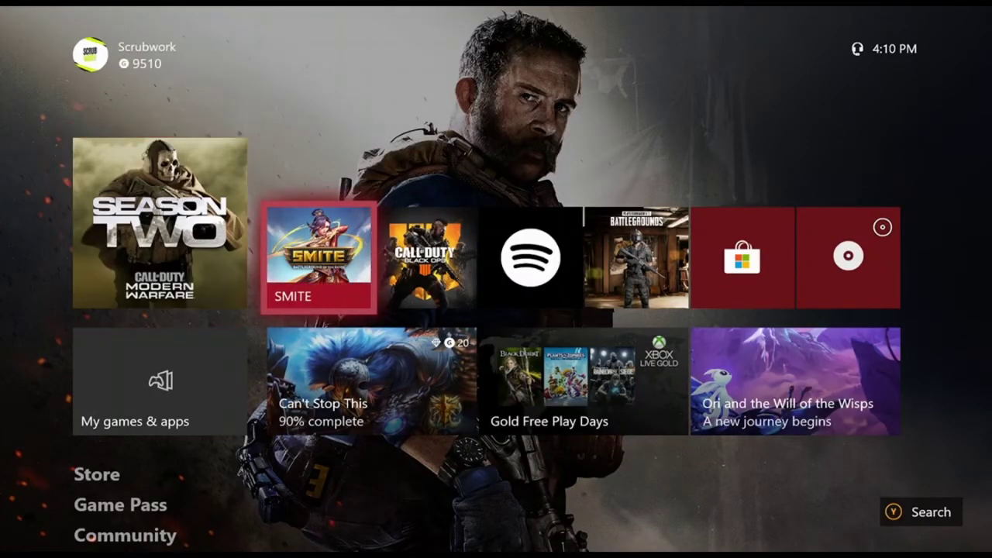
key(Right)
key(Left)
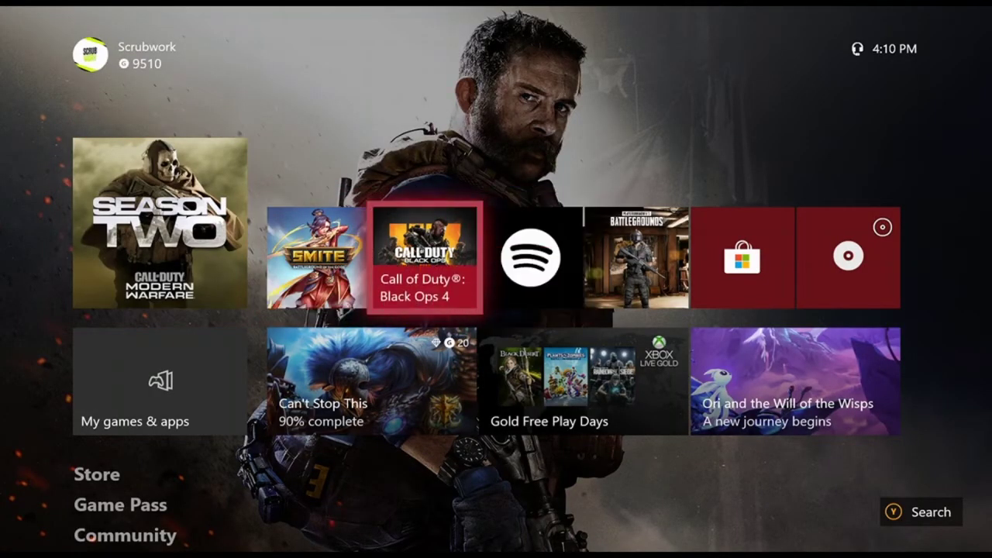
key(Left)
key(Down)
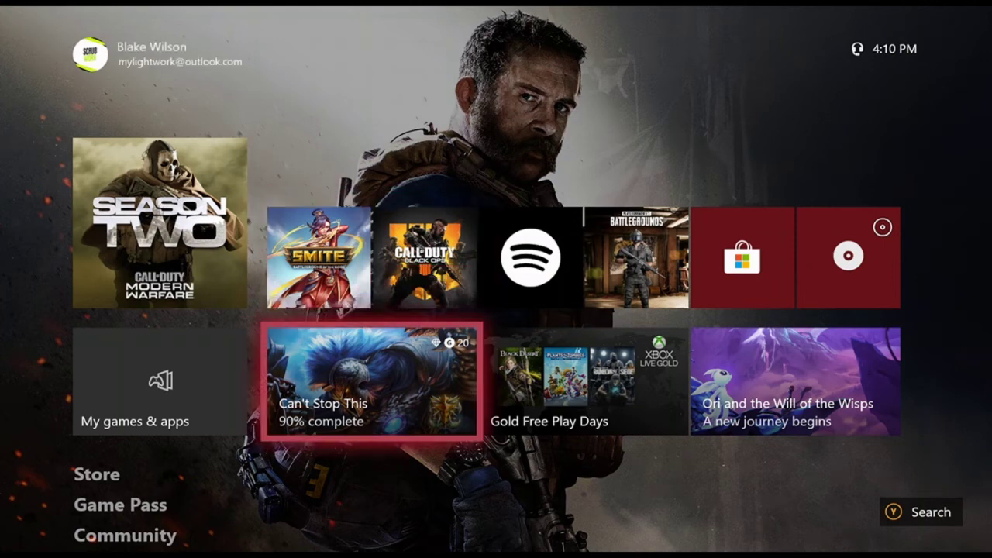
key(Right)
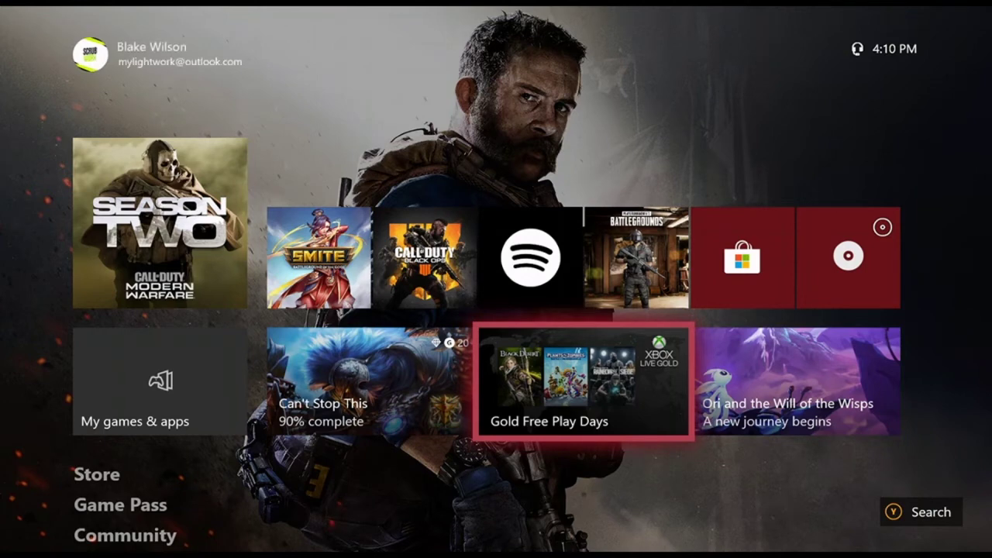
key(Left)
key(Up)
key(Left)
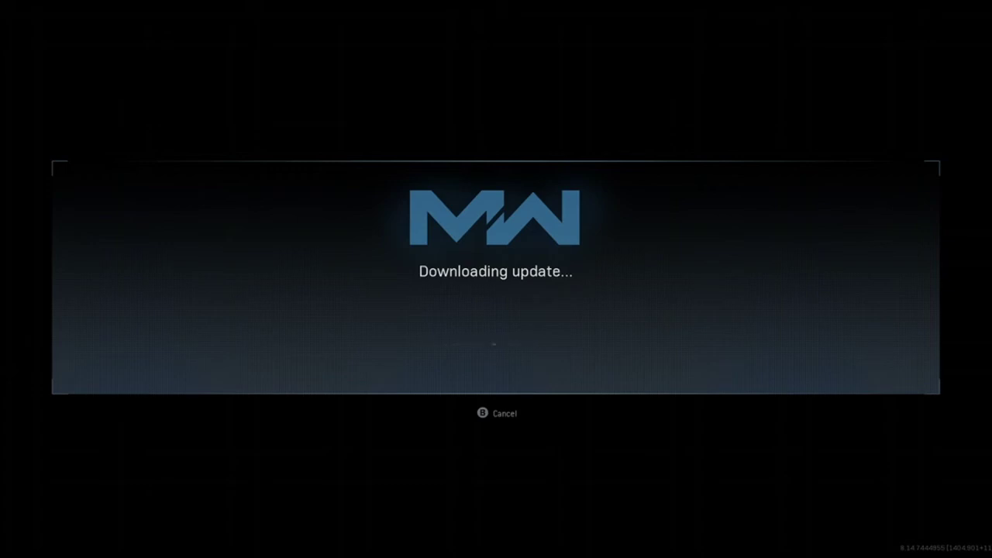
Cancel the update, go offline, open Local Multiplayer and dismiss the corrupt data error
key(Escape)
key(Down)
key(Return)
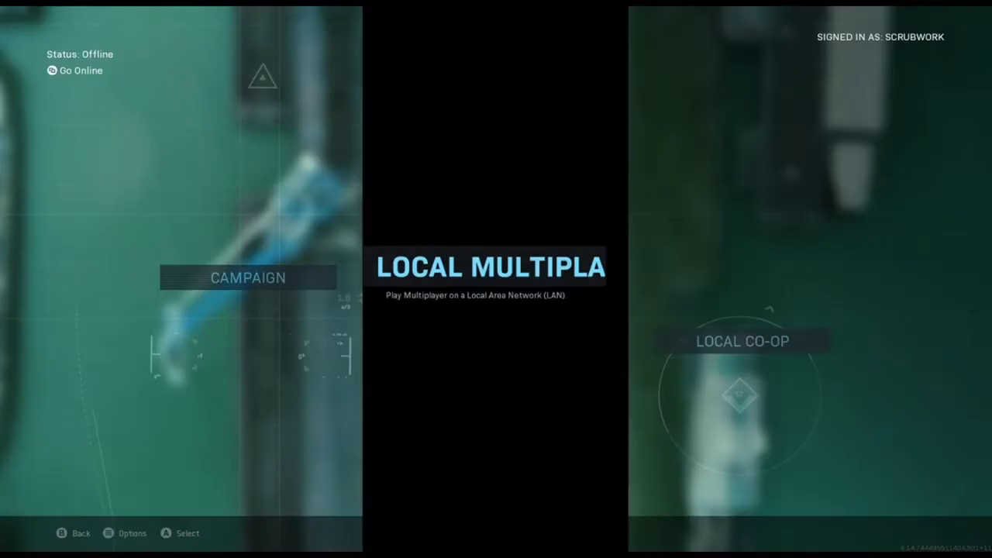
key(Left)
key(Right)
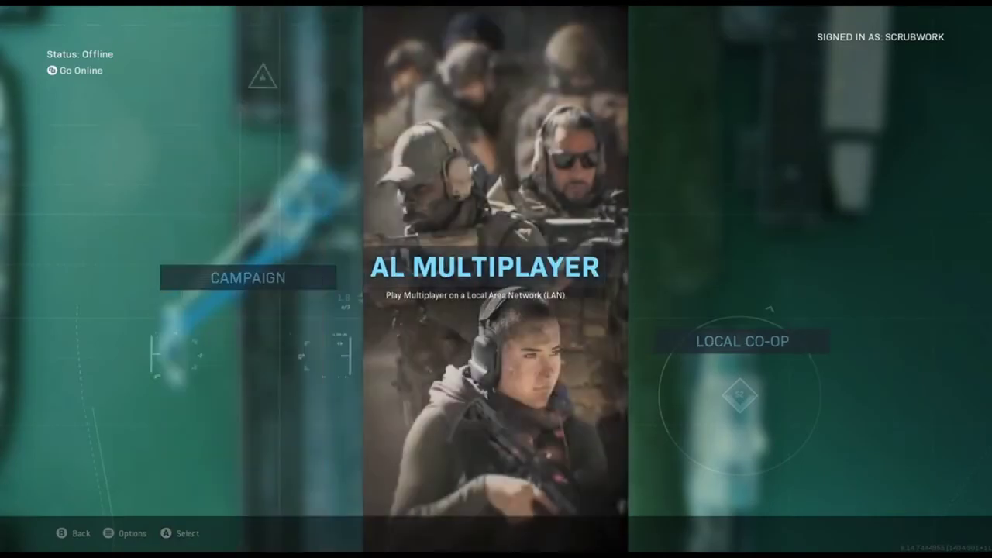
key(Return)
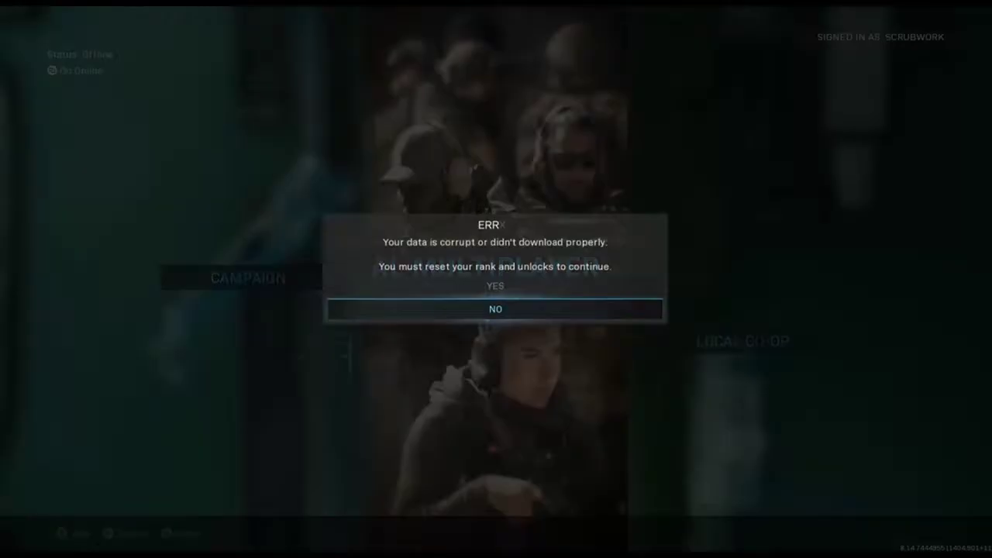
key(Return)
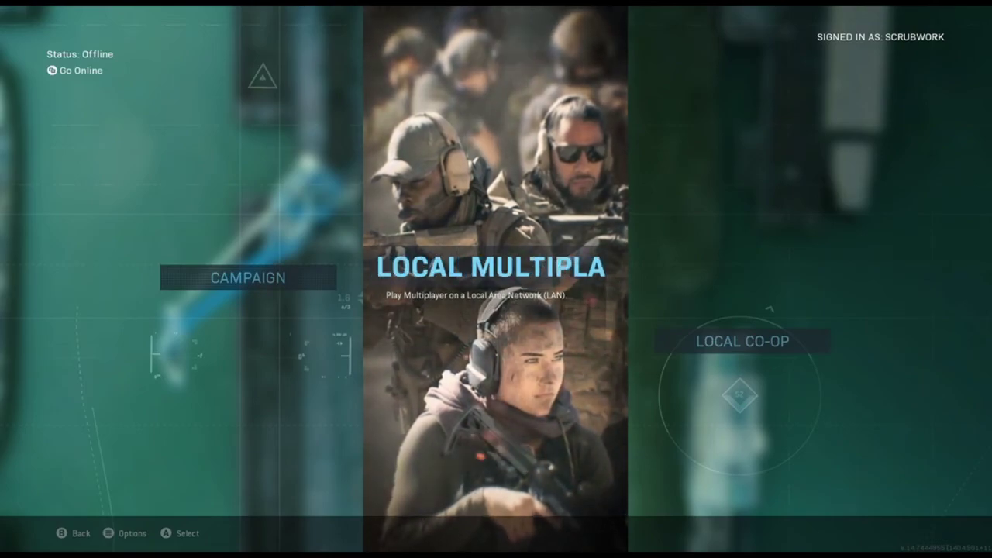
Browse the Xbox guide over the game, then close it to reach the title screen
key(super)
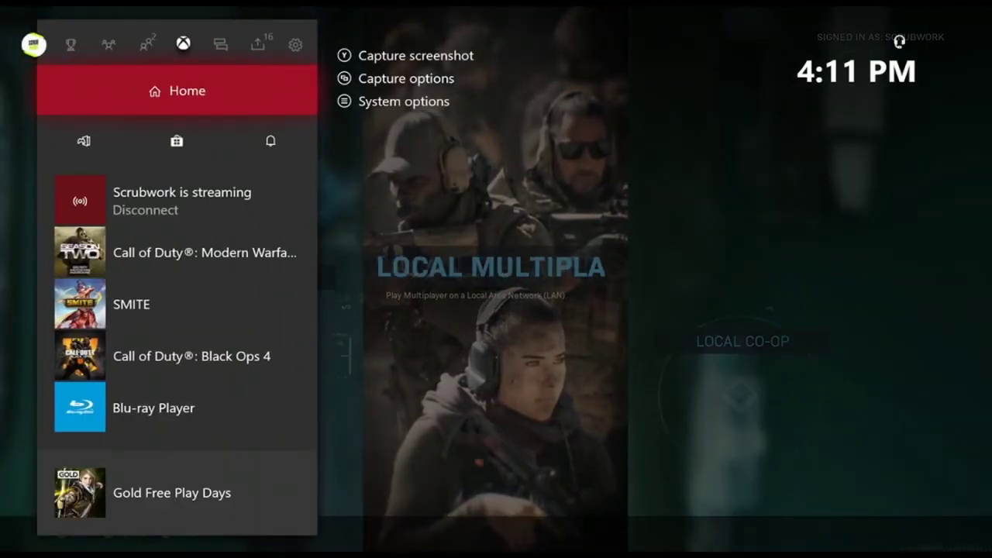
key(Down)
key(Down)
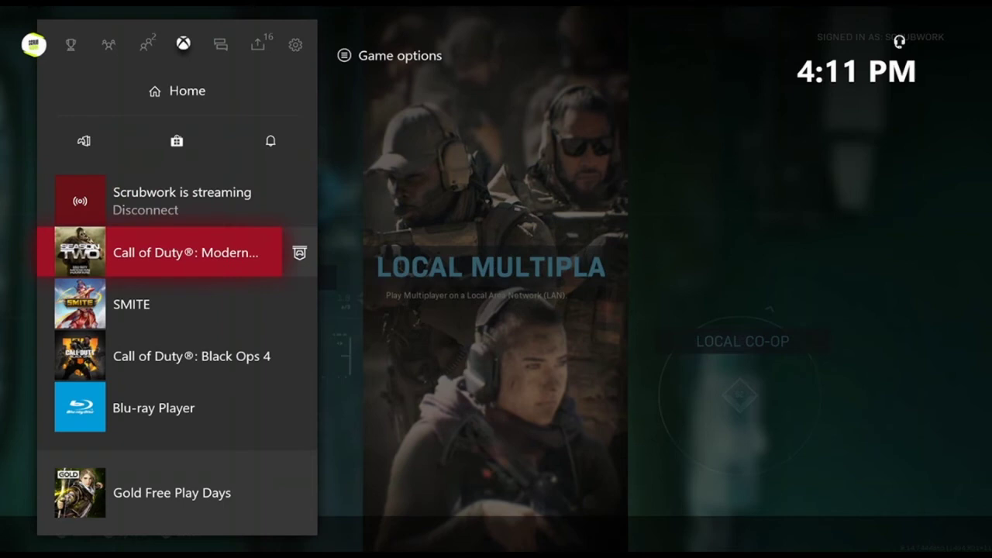
key(Left)
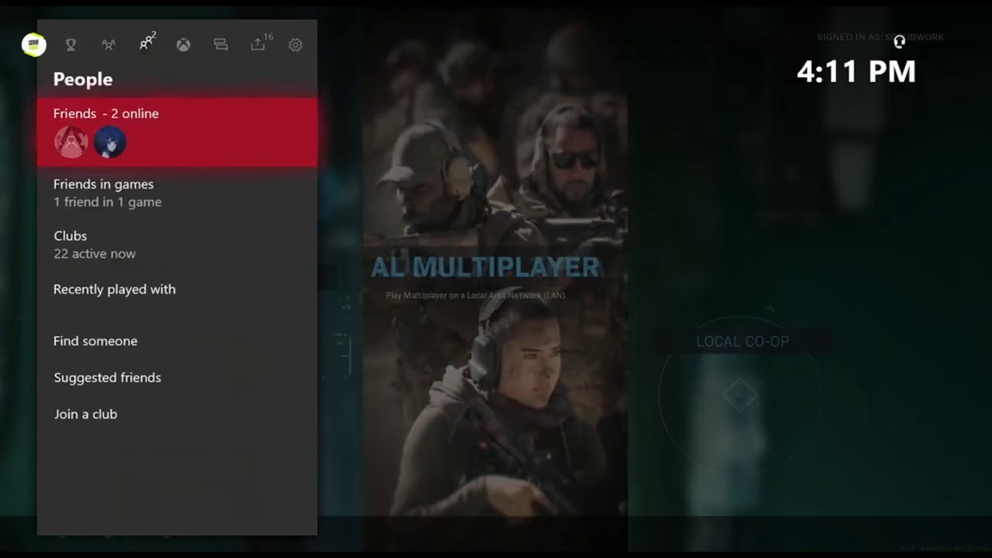
key(Right)
key(Right)
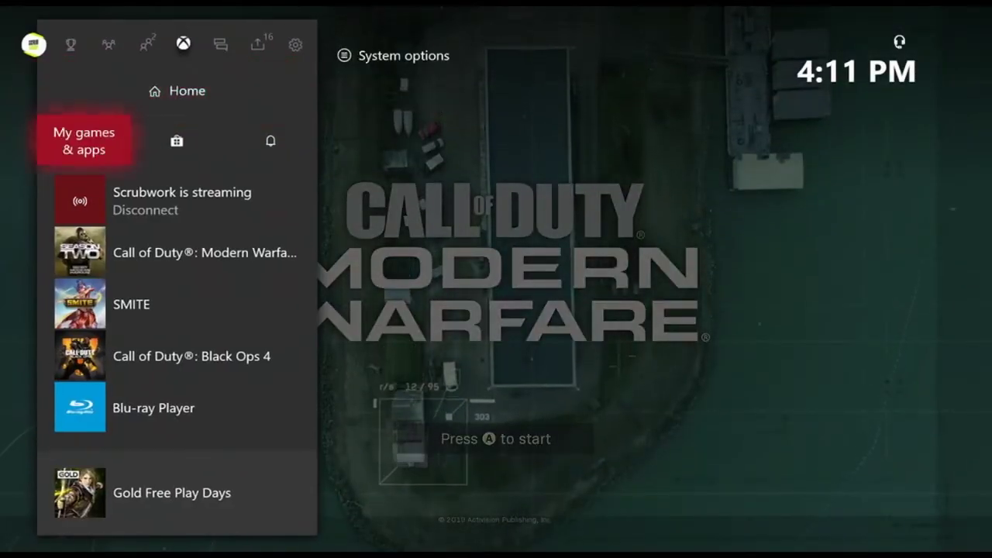
key(Menu)
key(Return)
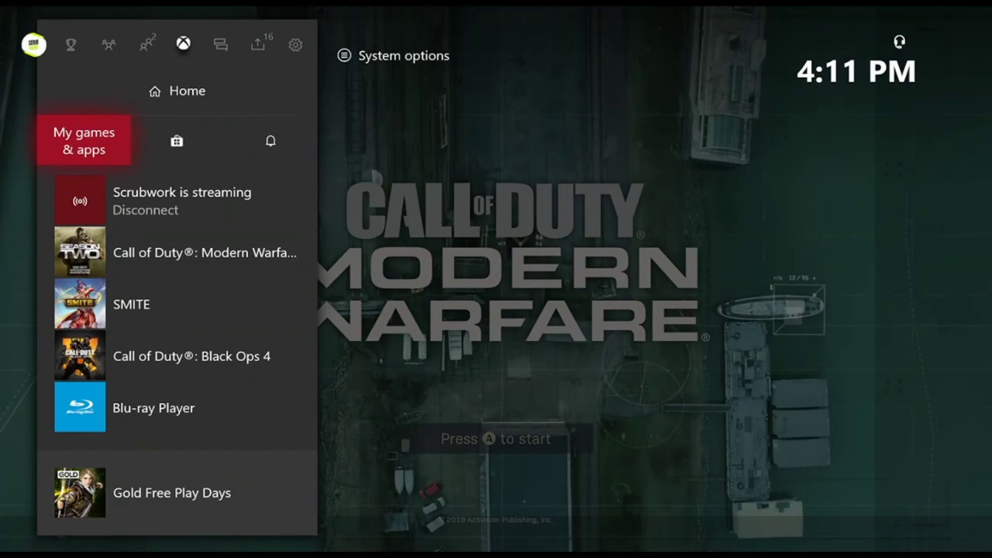
key(Escape)
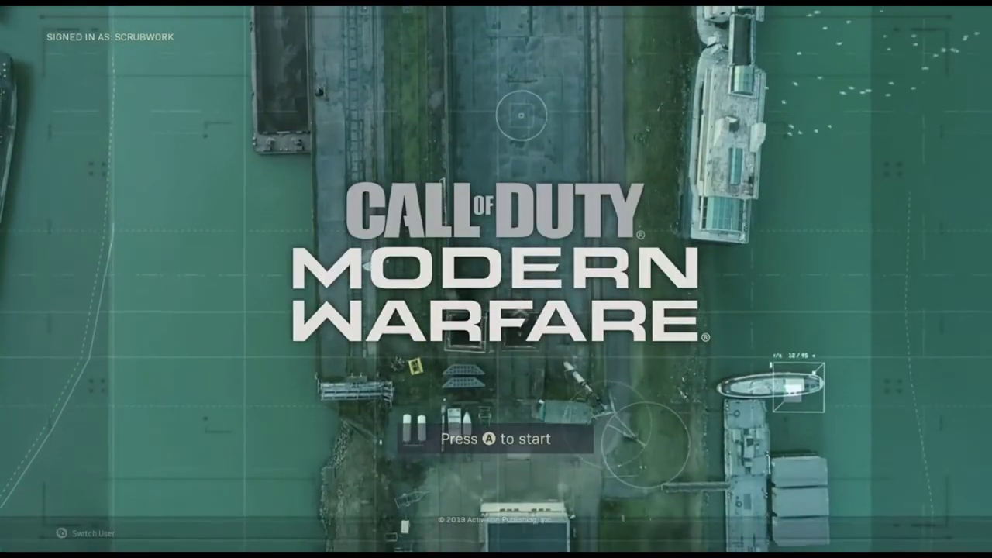